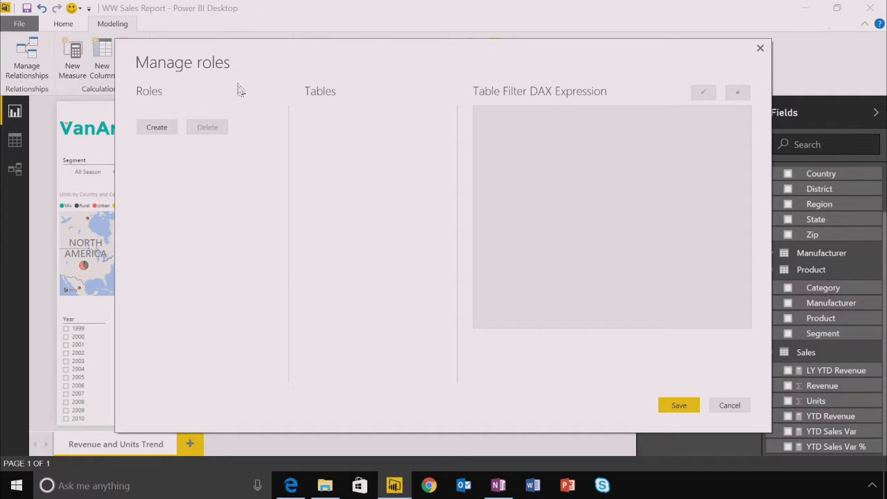
# - Create a role named US Sales and add a filter on the Country column of its Geography table
pyautogui.click(158, 126)
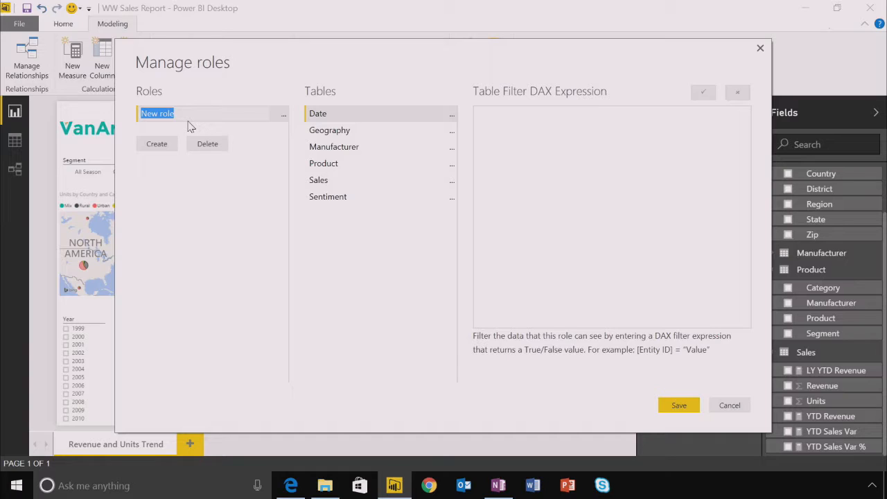
pyautogui.write('US Sales')
pyautogui.click(405, 136)
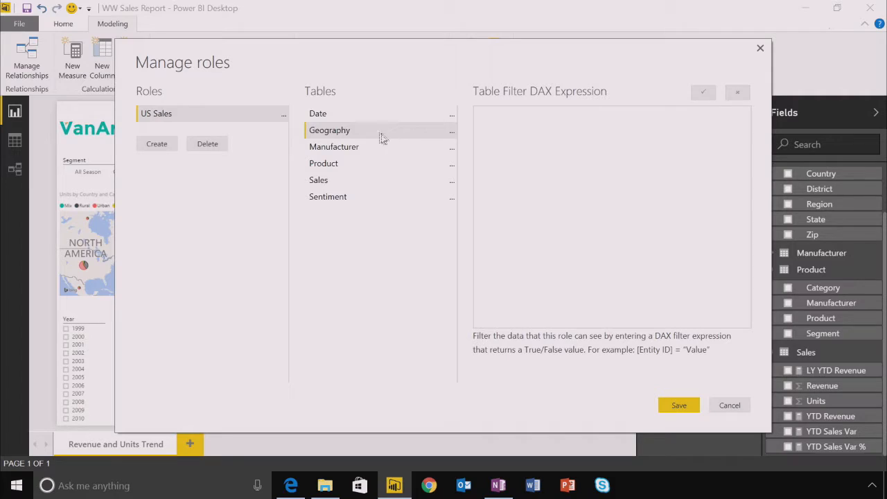
pyautogui.click(450, 131)
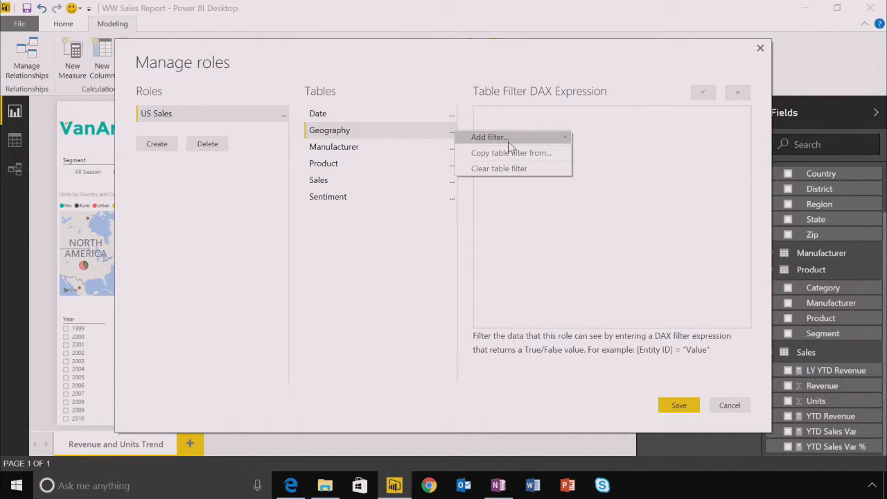
pyautogui.moveTo(567, 142)
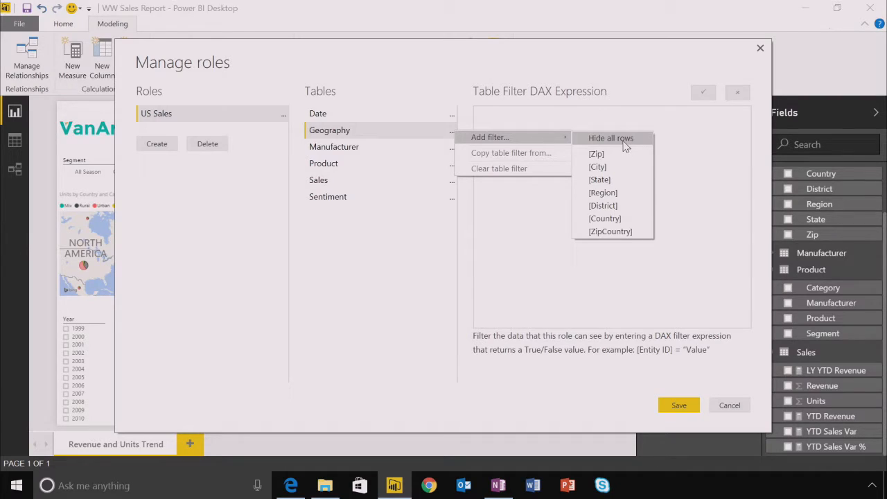
pyautogui.click(628, 220)
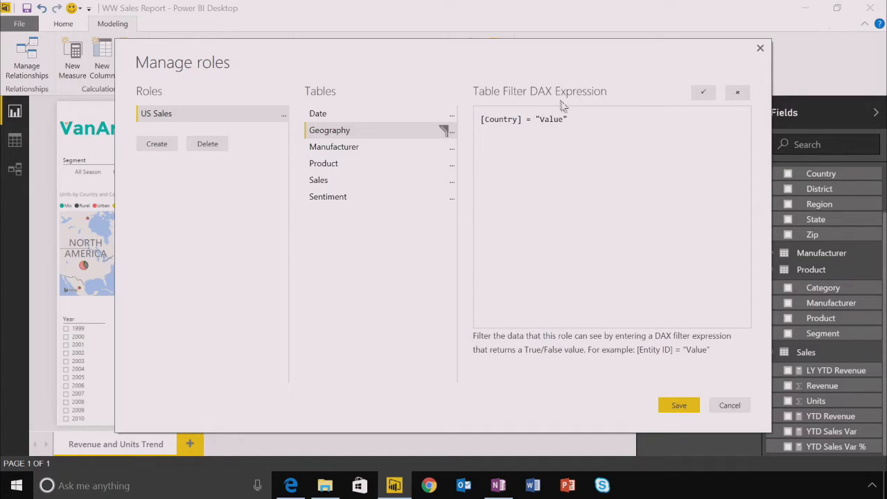
# - Replace the placeholder in the US Sales filter expression so it reads [Country] = "USA"
pyautogui.doubleClick(552, 121)
pyautogui.write('USA')
pyautogui.moveTo(523, 120); pyautogui.dragTo(494, 121)
pyautogui.click(489, 124)
pyautogui.click(536, 138)
# - Create a second role named Canada Sales
pyautogui.click(157, 143)
pyautogui.write('Canad')
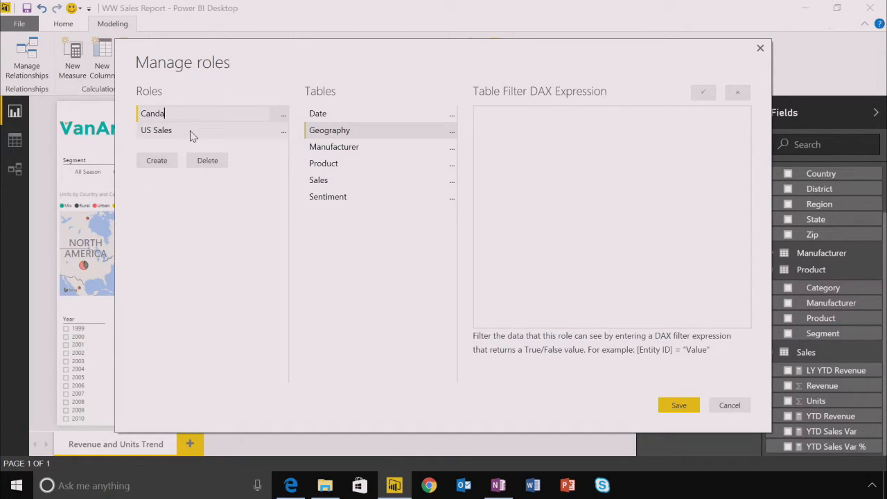
pyautogui.press('BackSpace')
pyautogui.write('ada Sales')
# - Filter the Canada Sales role's Geography table with [Country] = "Canada" and save the roles
pyautogui.click(451, 130)
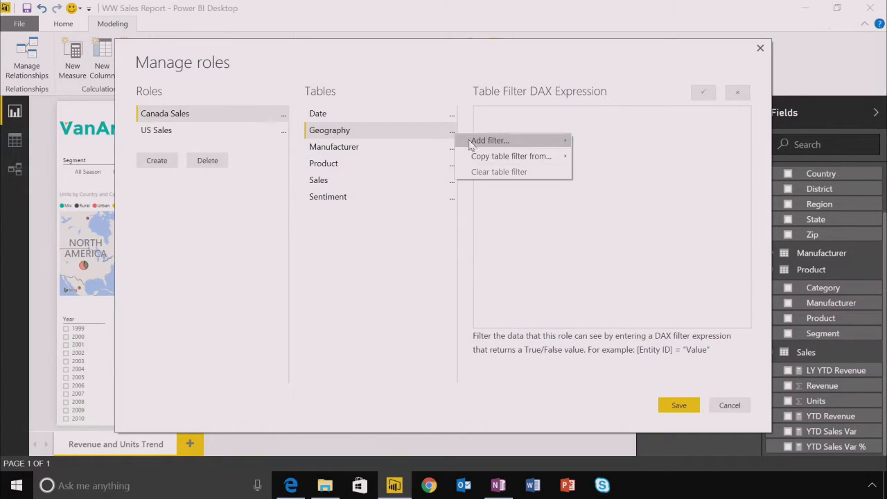
pyautogui.click(620, 222)
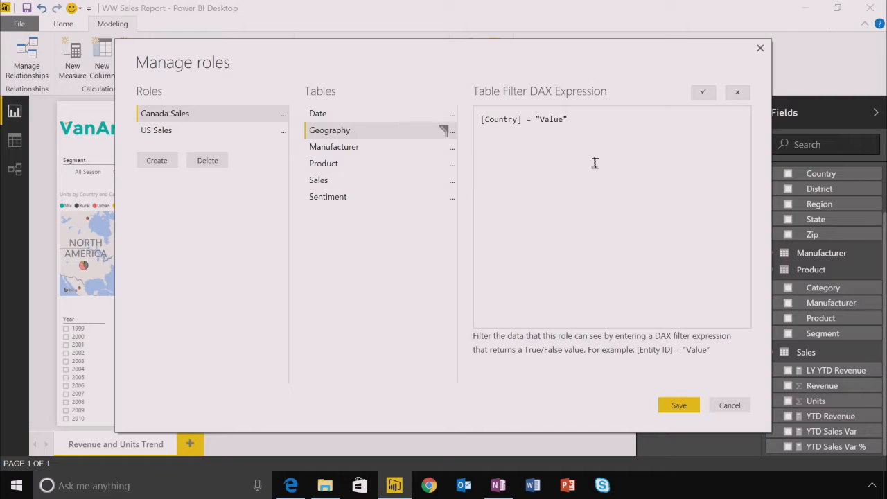
pyautogui.doubleClick(555, 119)
pyautogui.write('Canada')
pyautogui.click(451, 130)
pyautogui.moveTo(499, 160)
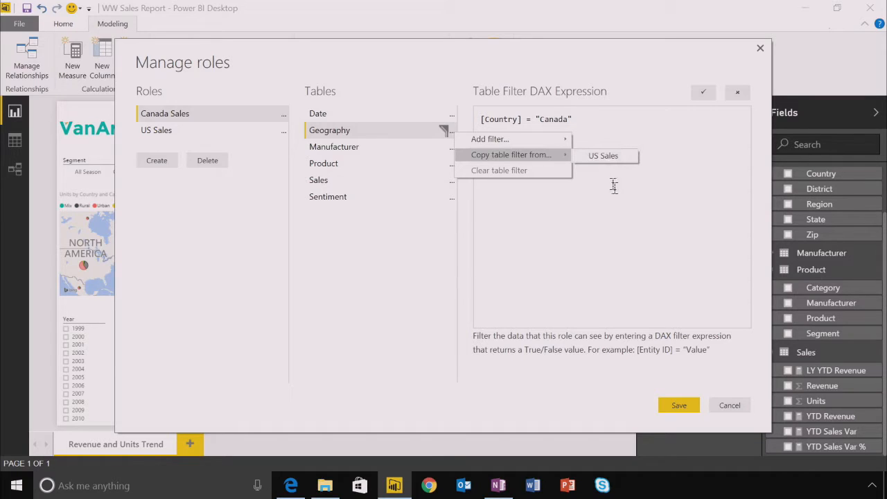
pyautogui.click(616, 208)
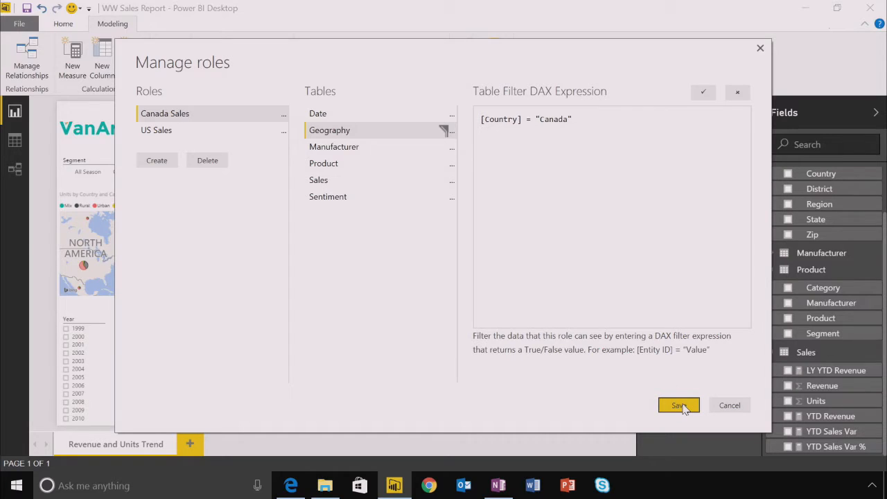
pyautogui.click(679, 405)
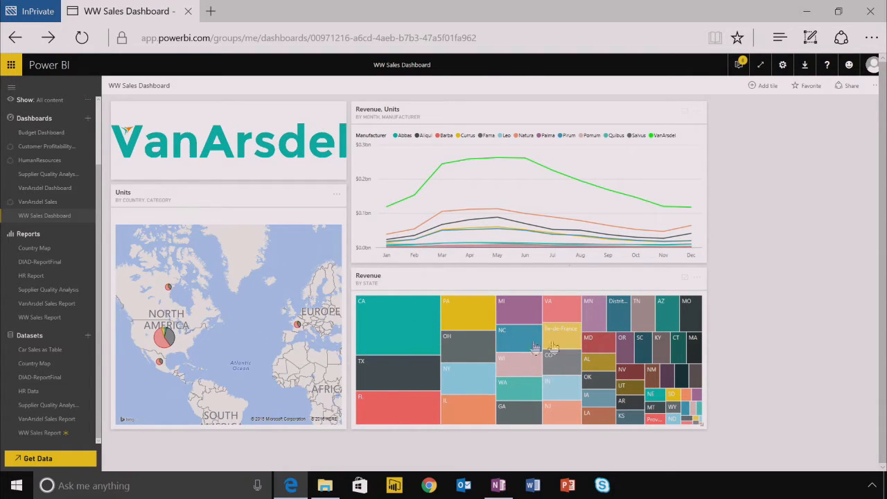
# - In the Power BI service, open WW Sales Report from the dashboard's Revenue by State tile, and open the WW Sales Report dataset's security settings
pyautogui.moveTo(600, 346)
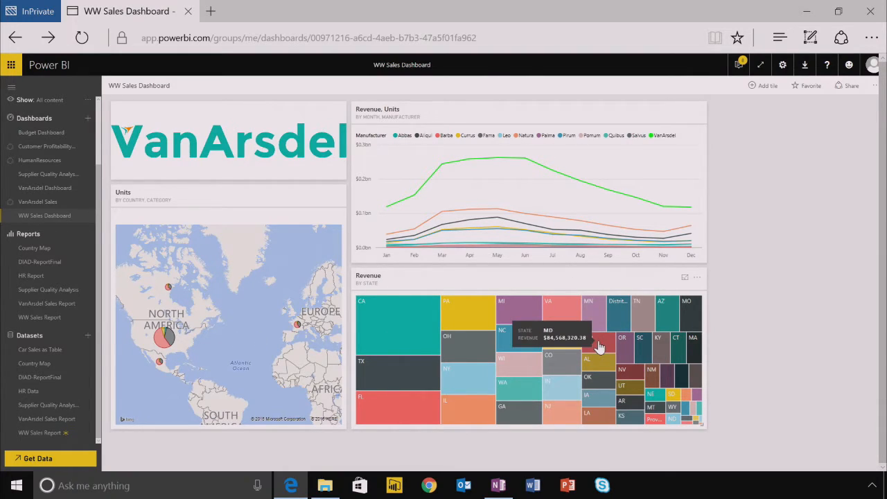
pyautogui.click(444, 297)
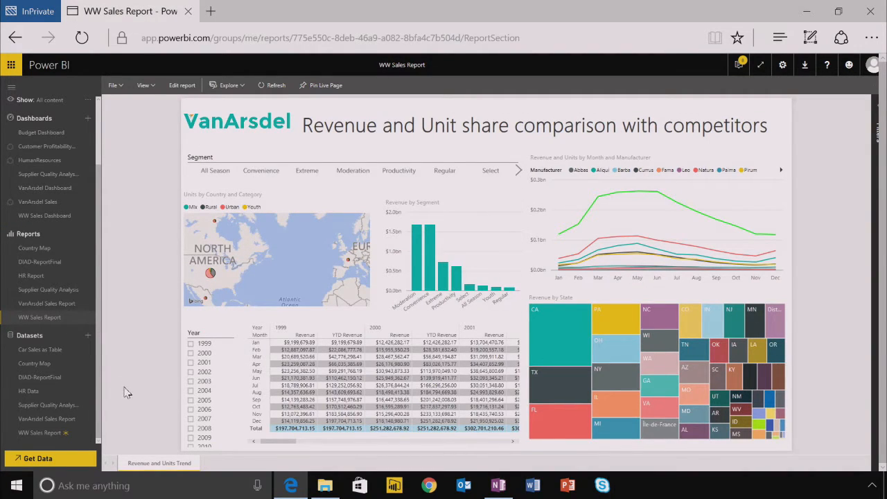
pyautogui.click(88, 439)
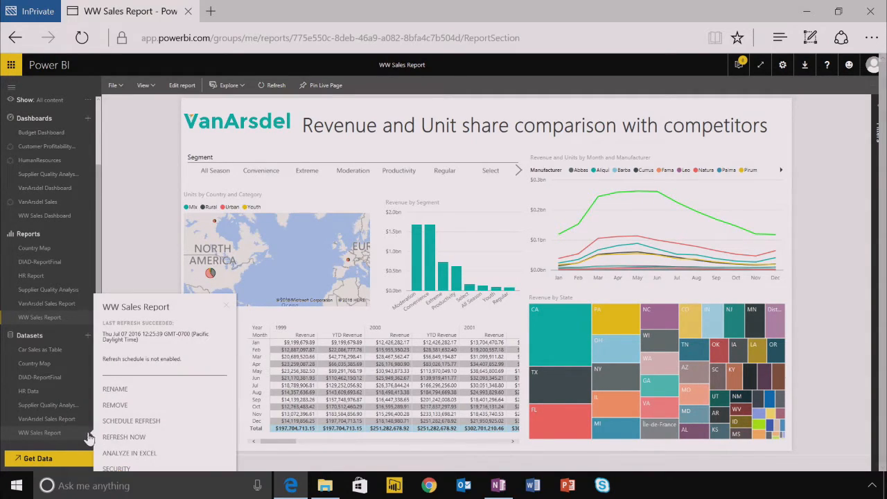
pyautogui.click(125, 469)
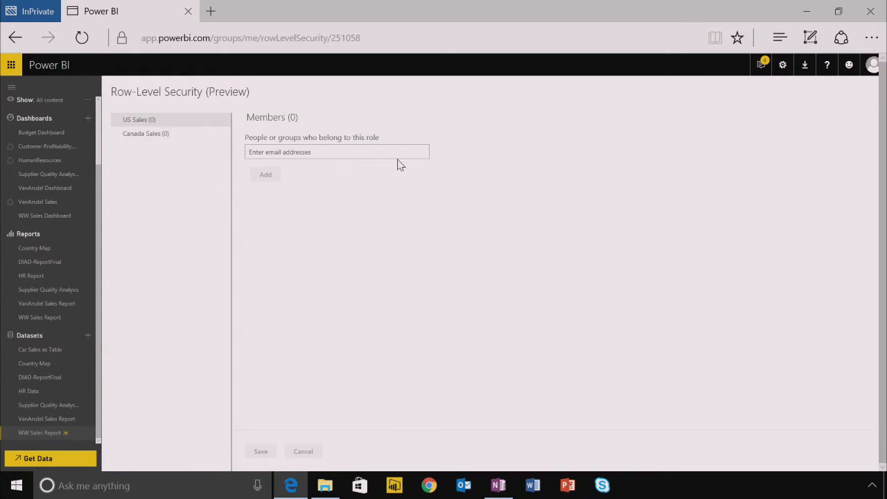
# - Add the intended person as a member of the US Sales role by e-mail alias and save the change
pyautogui.write('amac')
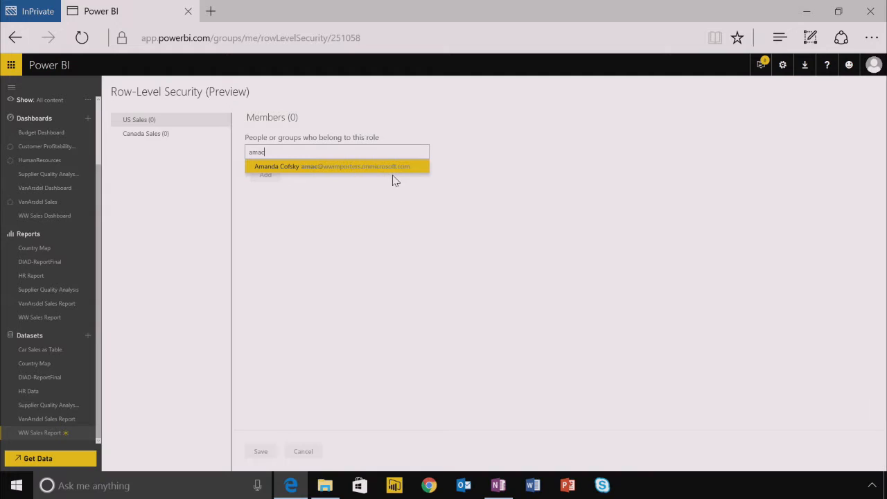
pyautogui.click(383, 168)
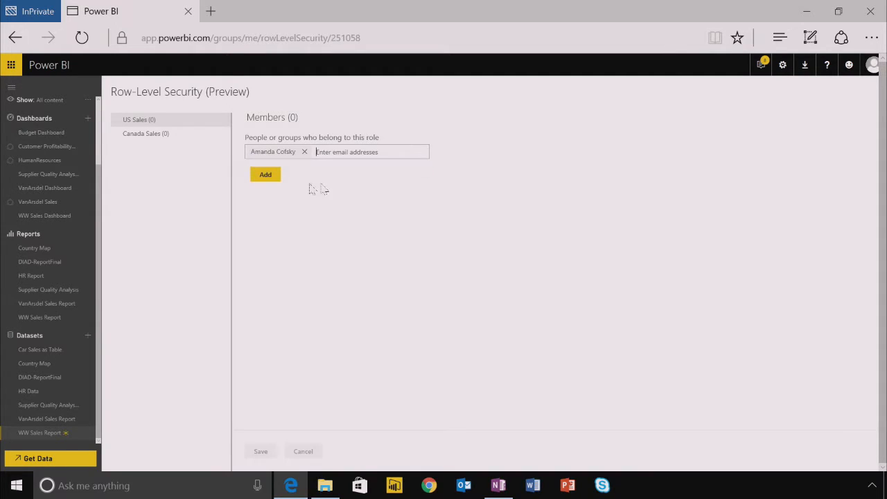
pyautogui.click(263, 176)
pyautogui.click(142, 135)
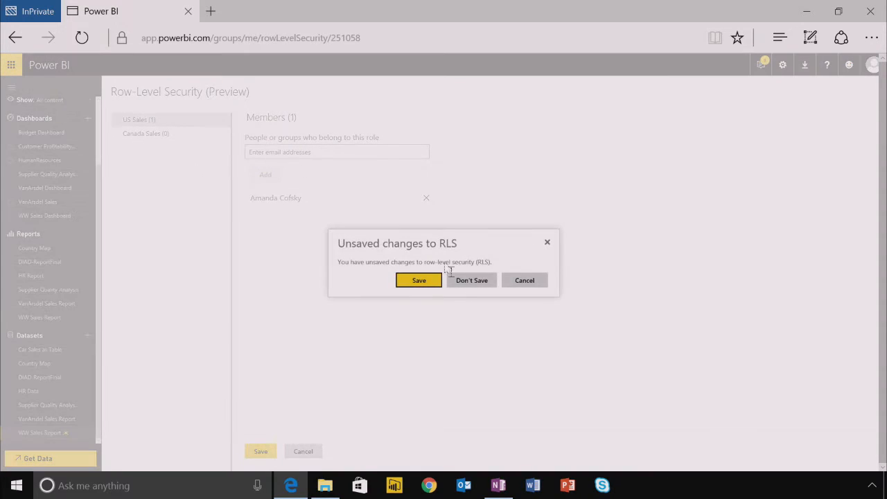
pyautogui.click(420, 280)
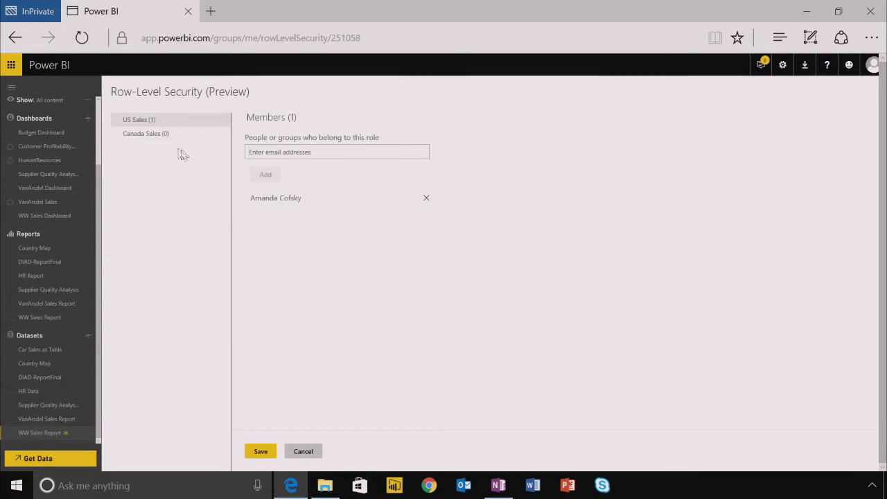
# - Add the second person as a member of the Canada Sales role by e-mail alias and save the membership
pyautogui.click(159, 135)
pyautogui.click(277, 147)
pyautogui.write('sivah')
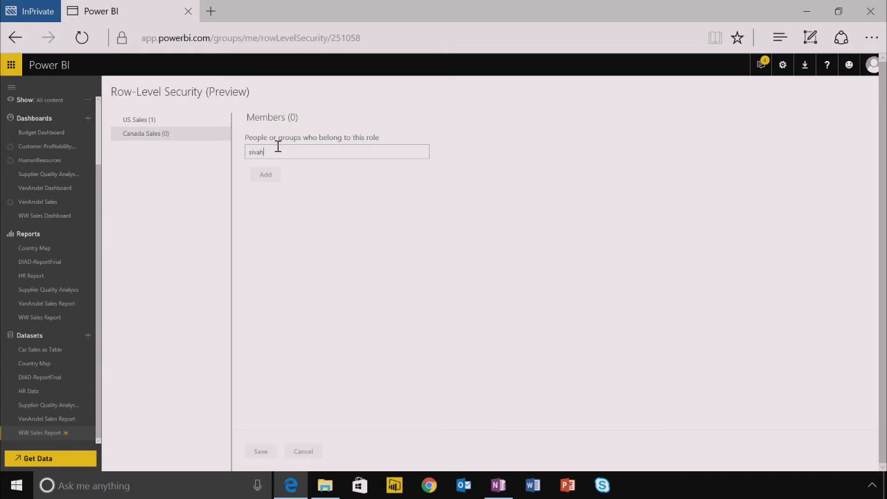
pyautogui.click(278, 169)
pyautogui.click(264, 174)
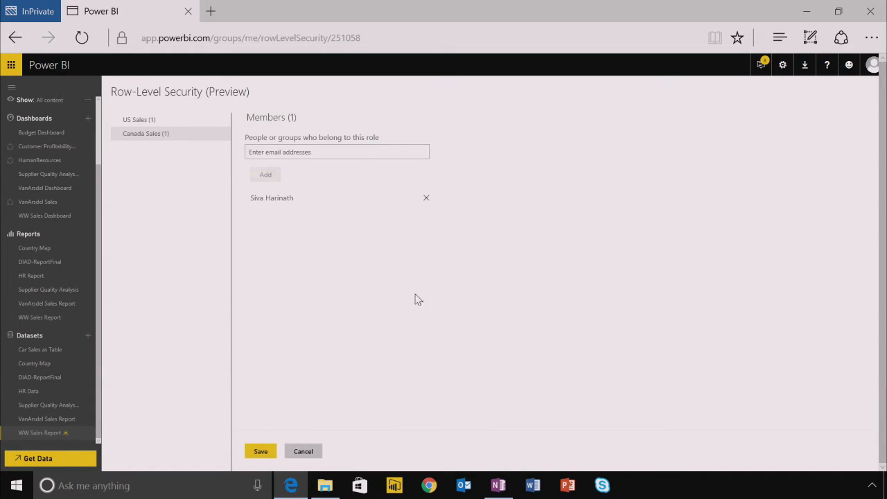
pyautogui.click(258, 450)
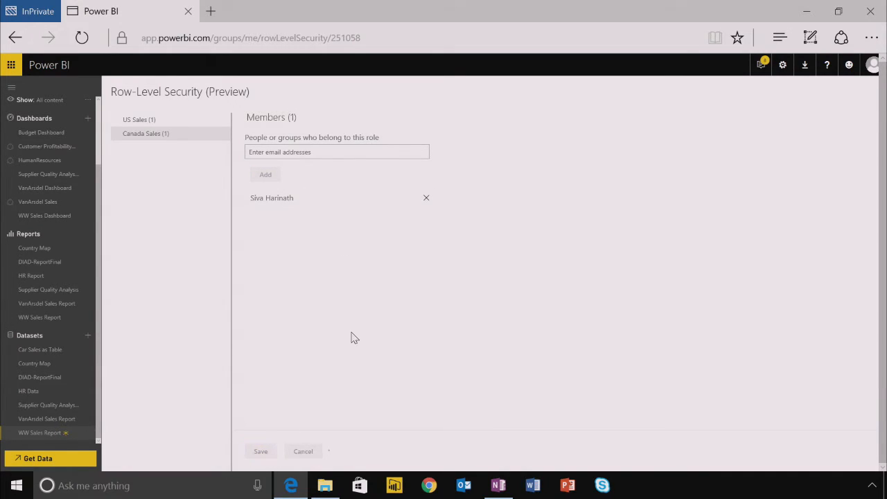
pyautogui.click(155, 121)
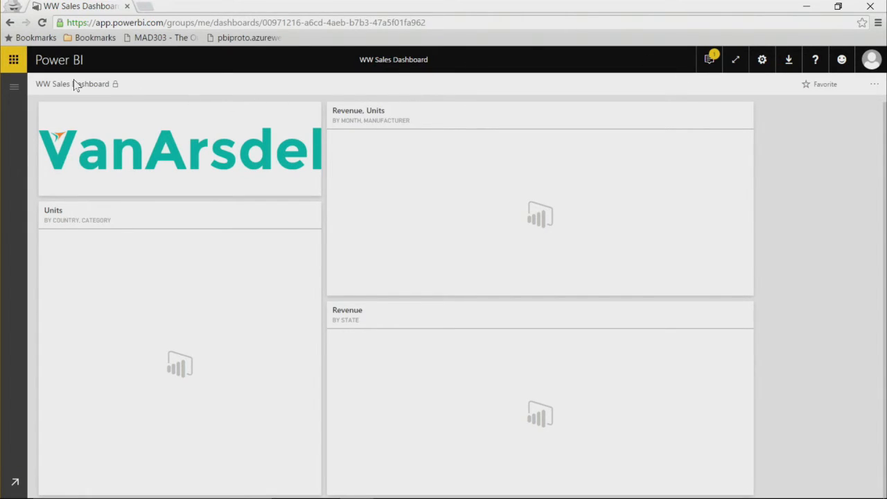
# - In the role member's browser session, reload WW Sales Dashboard and open the report behind its Revenue by State tile
pyautogui.click(41, 23)
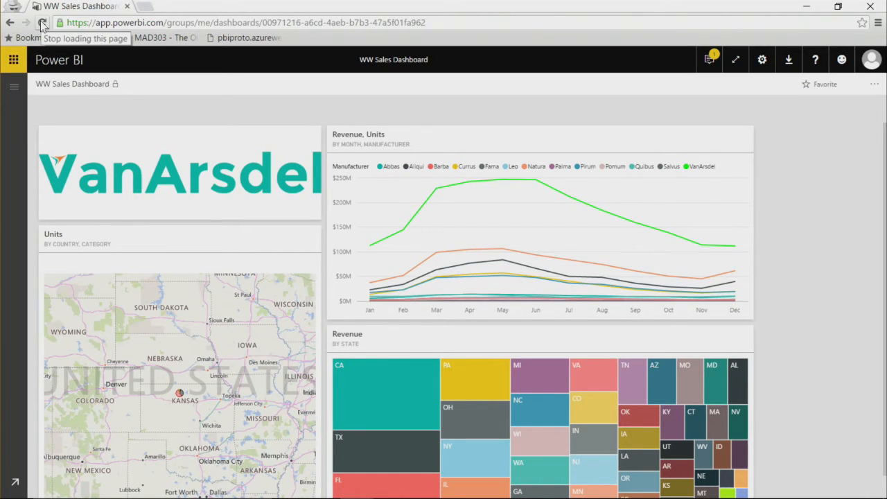
pyautogui.scroll(-1, 457, 298)
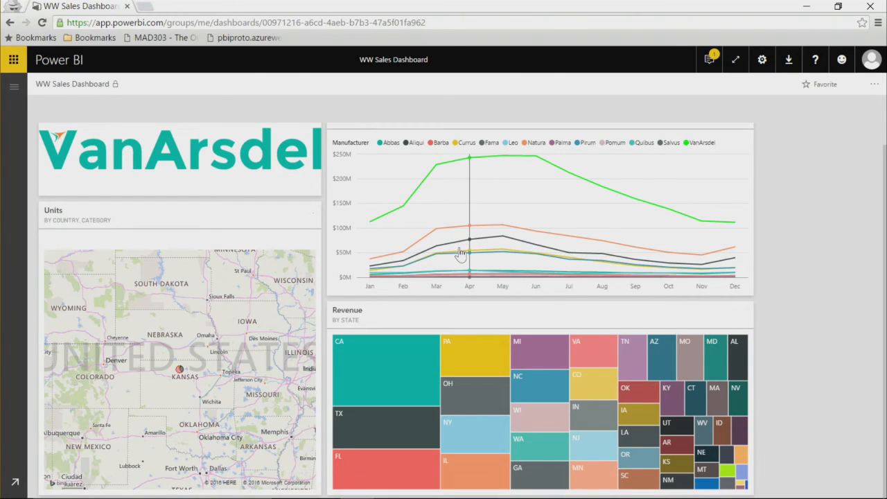
pyautogui.moveTo(406, 368)
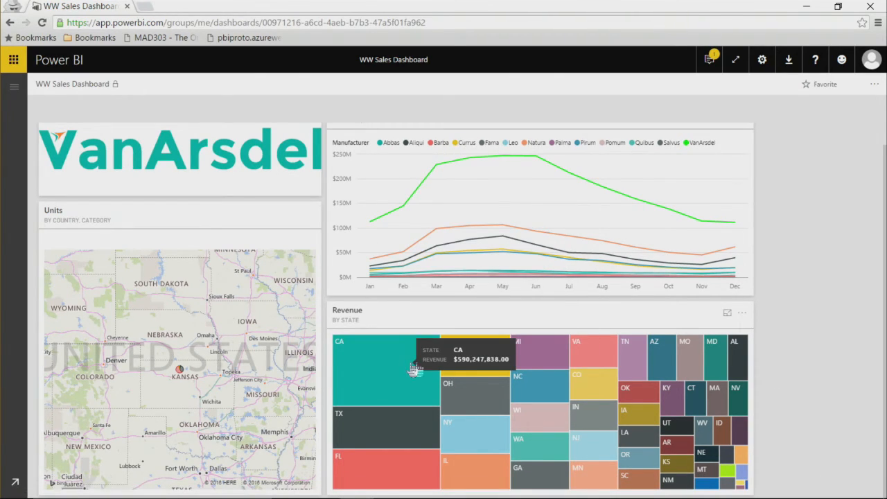
pyautogui.moveTo(471, 372)
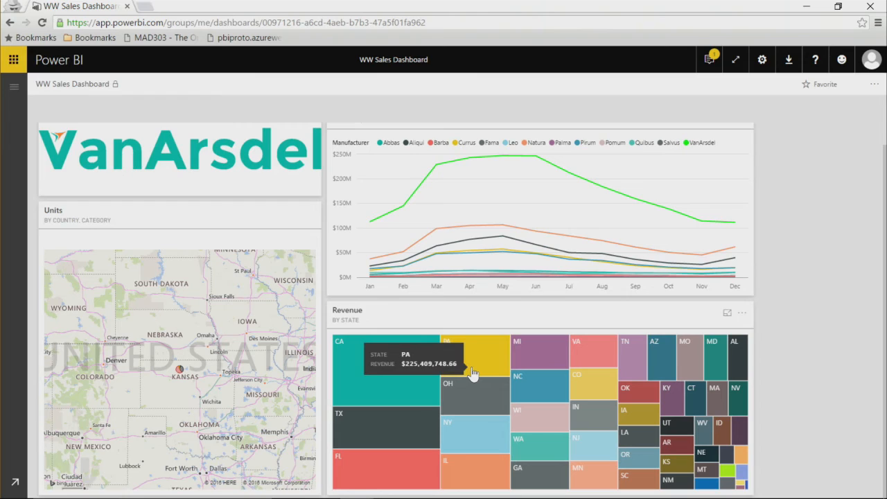
pyautogui.click(397, 319)
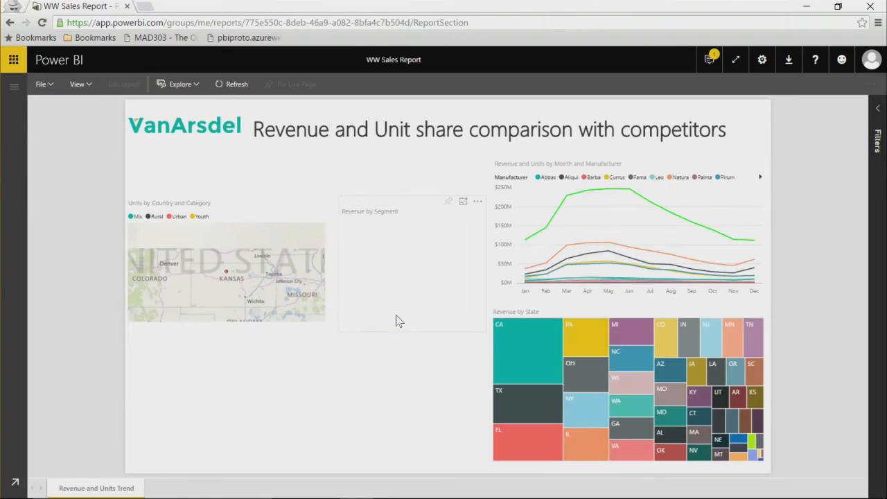